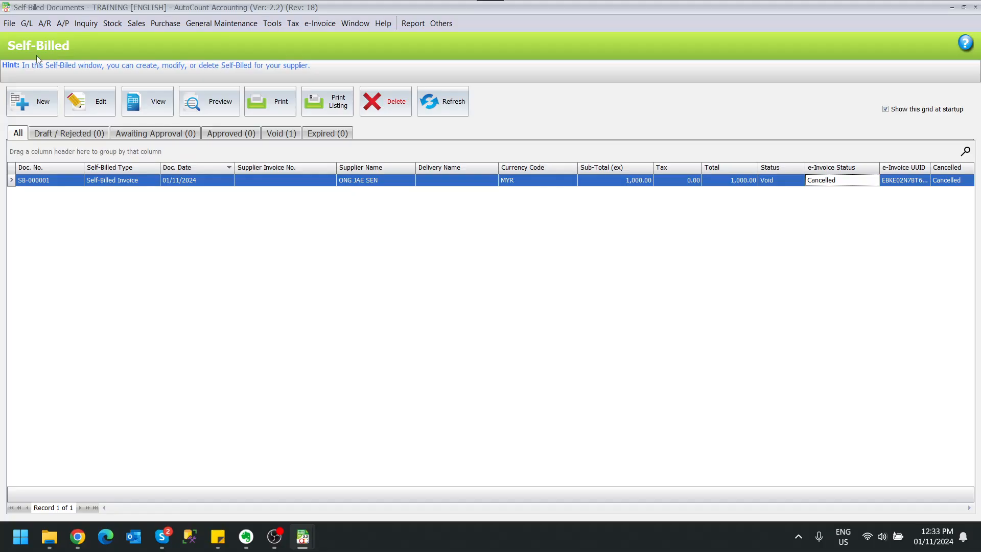
left_click(312, 24)
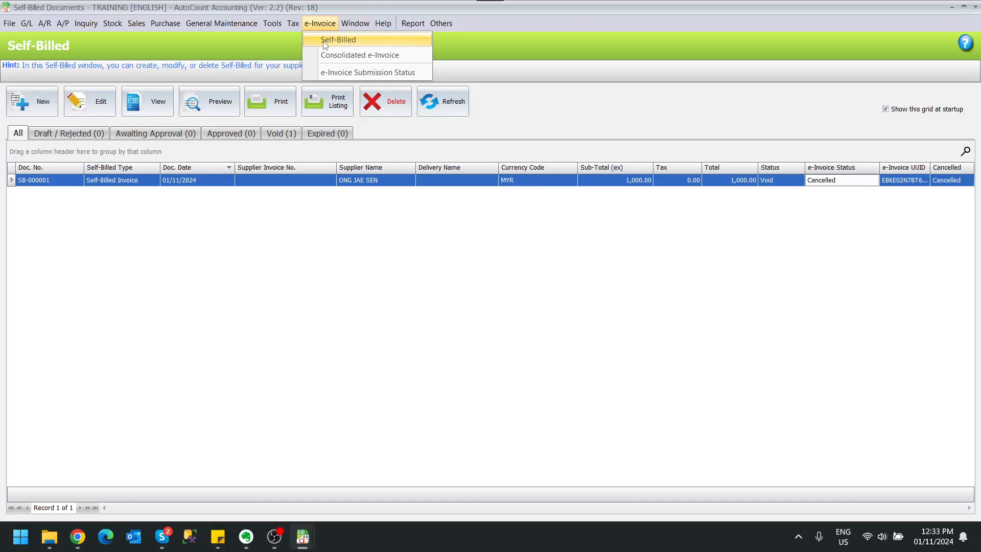
left_click(324, 41)
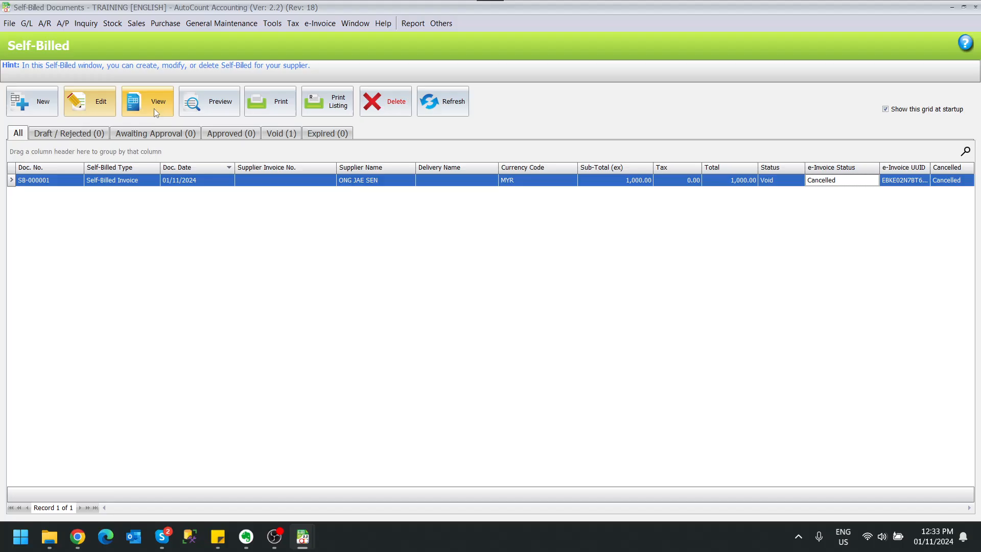
left_click(29, 110)
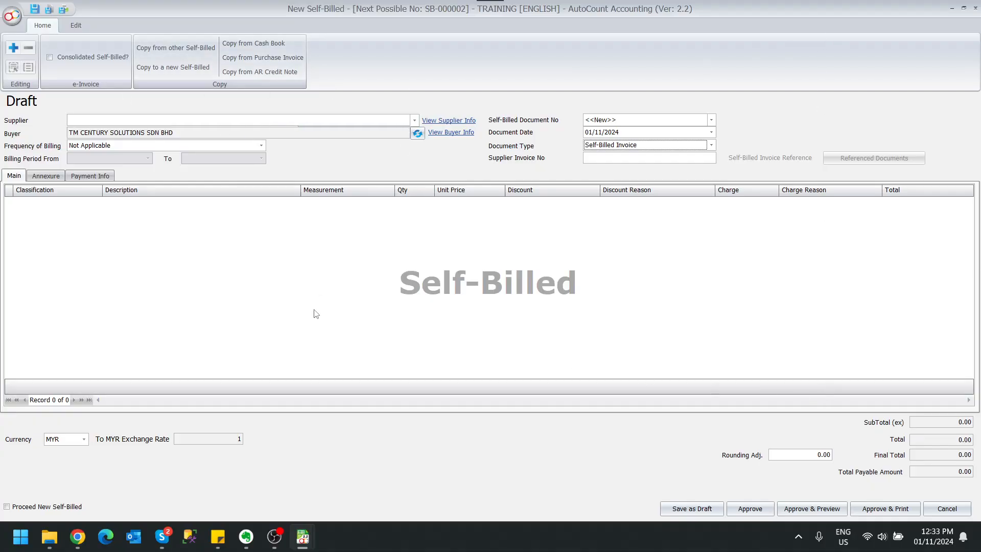
right_click(343, 258)
left_click(362, 266)
left_click(98, 204)
left_click(98, 204)
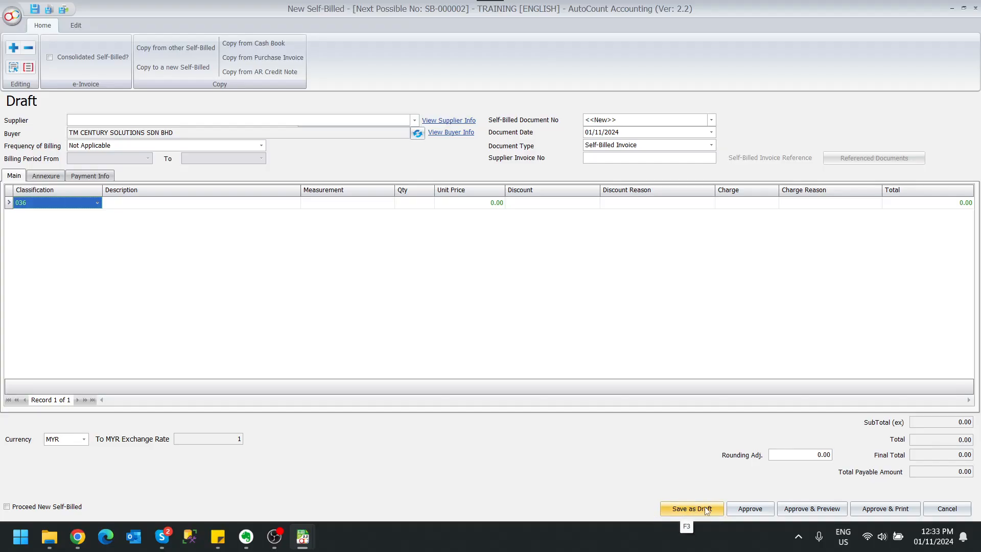
left_click(940, 510)
left_click(486, 284)
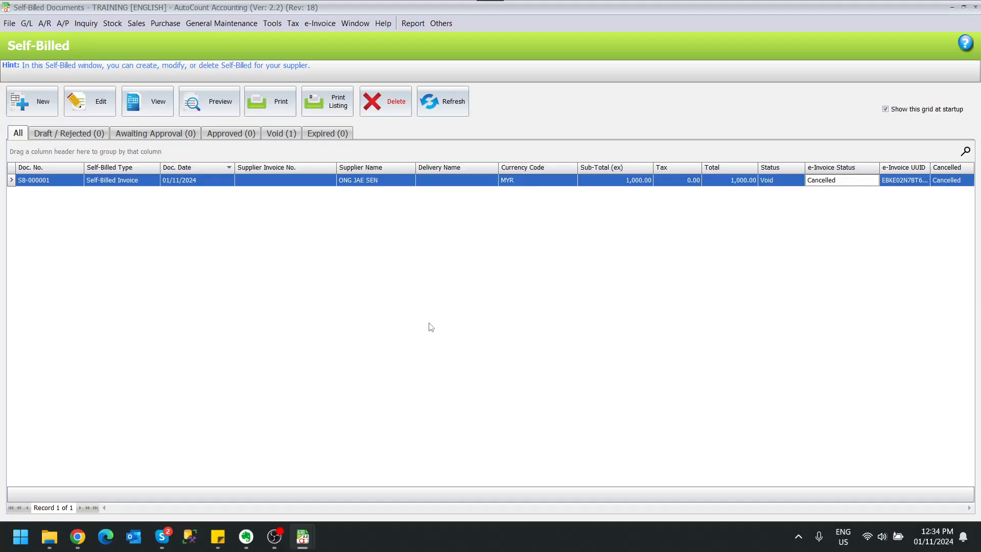
Open the Cash Book and start a new payment voucher.
left_click(27, 24)
left_click(56, 59)
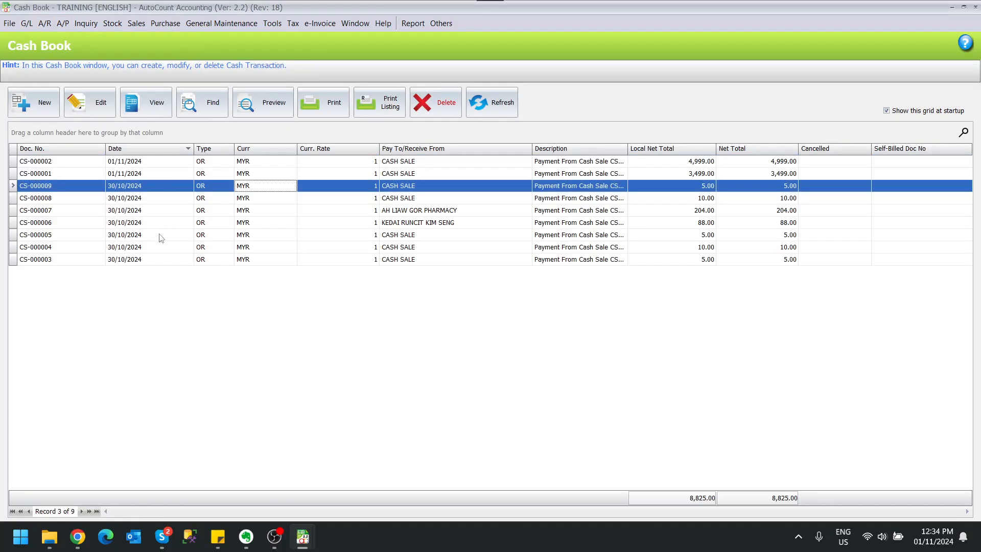
left_click(30, 110)
left_click(535, 182)
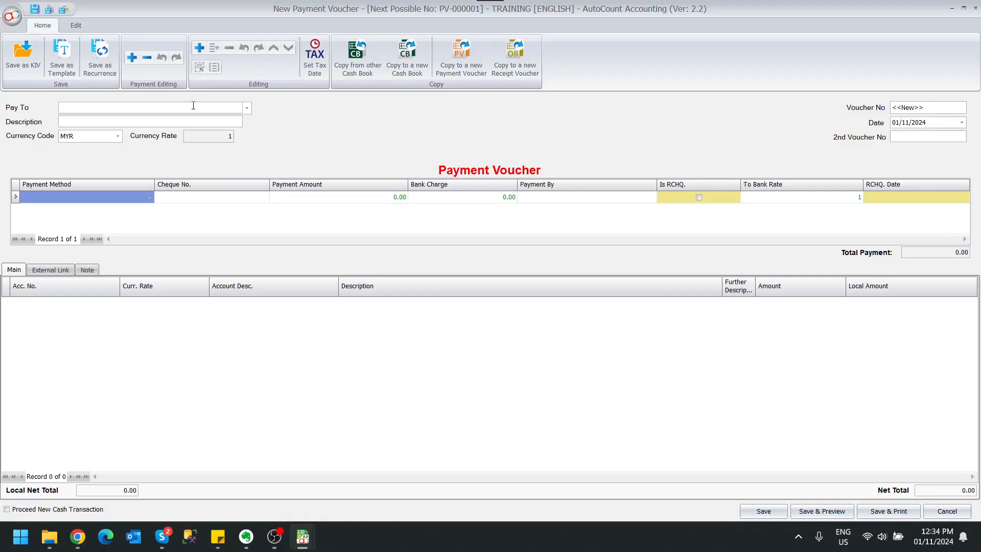
Set the voucher's payee to the individual commission agent from the registered tax entities.
type("SEN")
key("BackSpace")
key("BackSpace")
key("BackSpace")
left_click(247, 108)
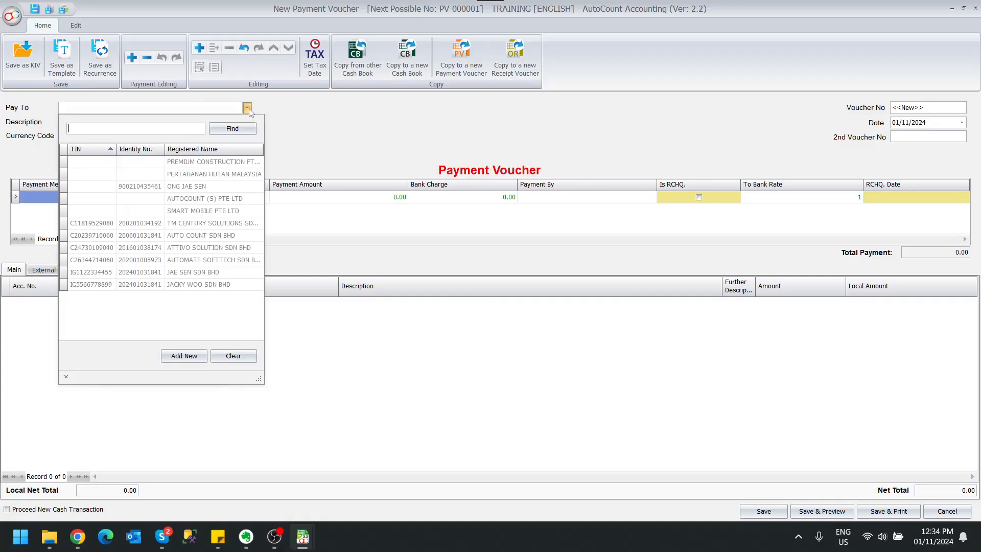
left_click(202, 190)
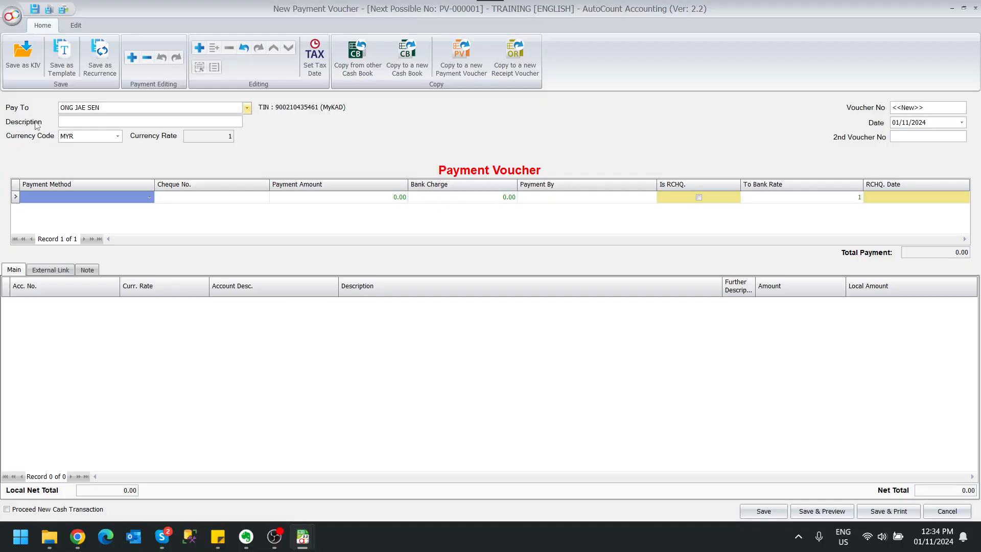
Fill in the voucher description as PAY COMMISSION for Oct 2024.
left_click(85, 122)
type("PAY")
key("Down")
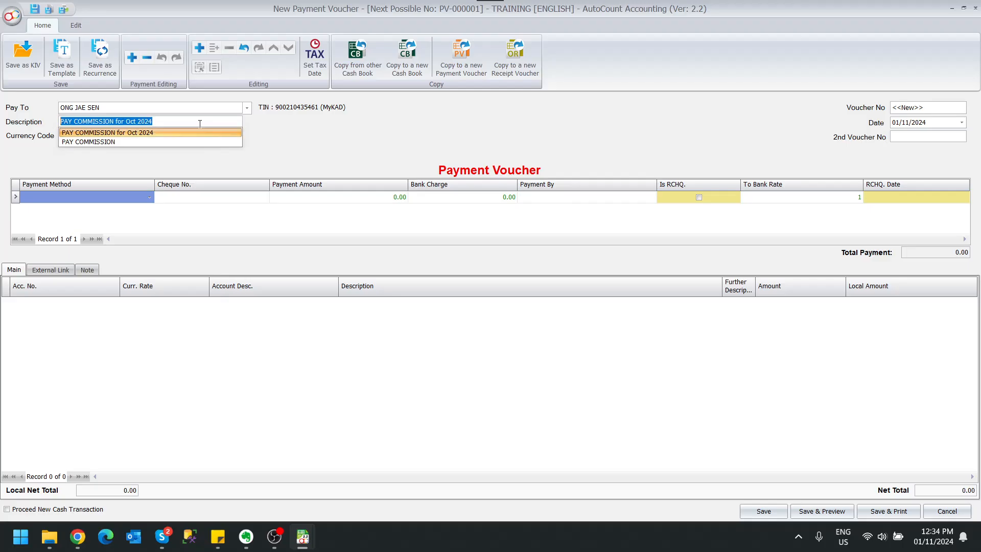
key("Return")
left_click(177, 223)
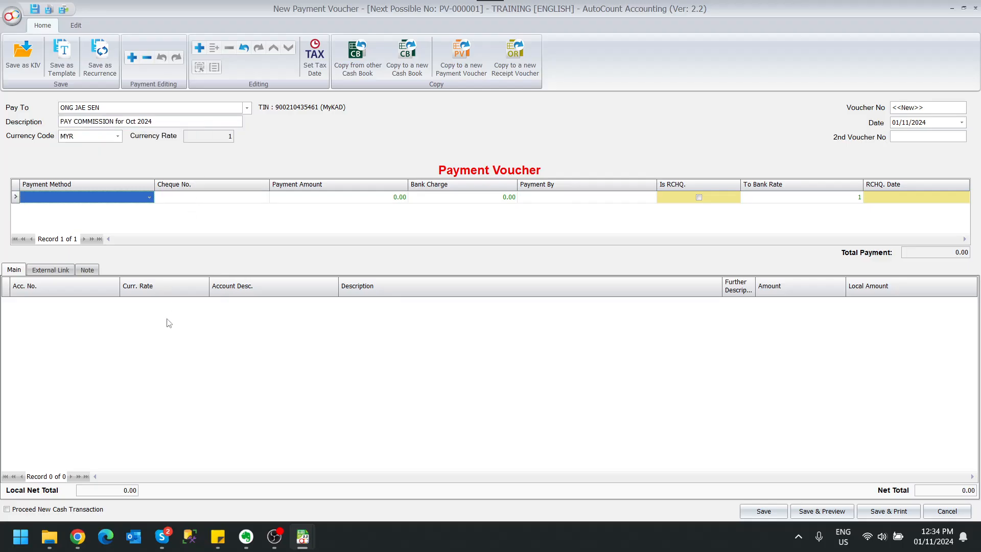
Add a voucher detail line for the COMMISSION & ALLOWANCES account with an amount of 1000.
left_click(116, 303)
type("commi")
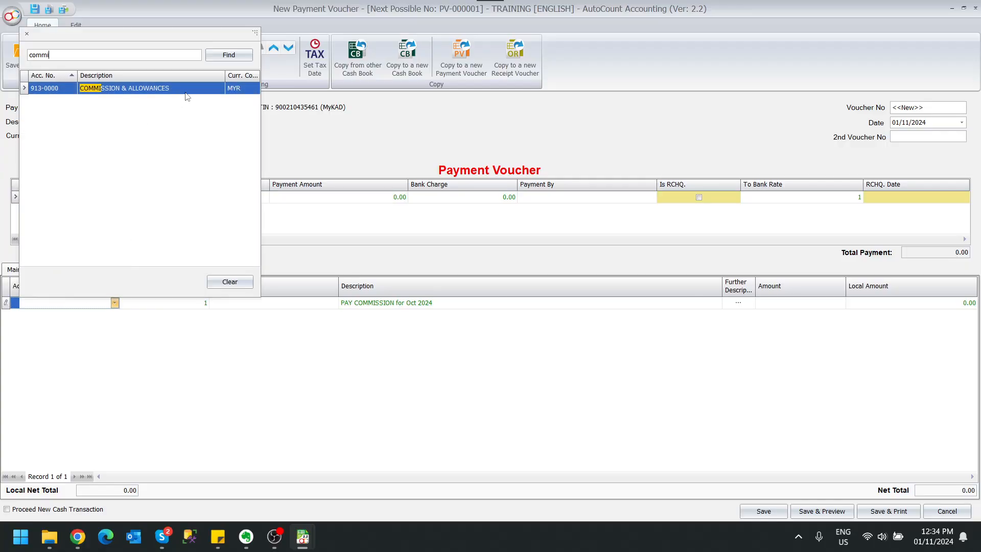
left_click(195, 91)
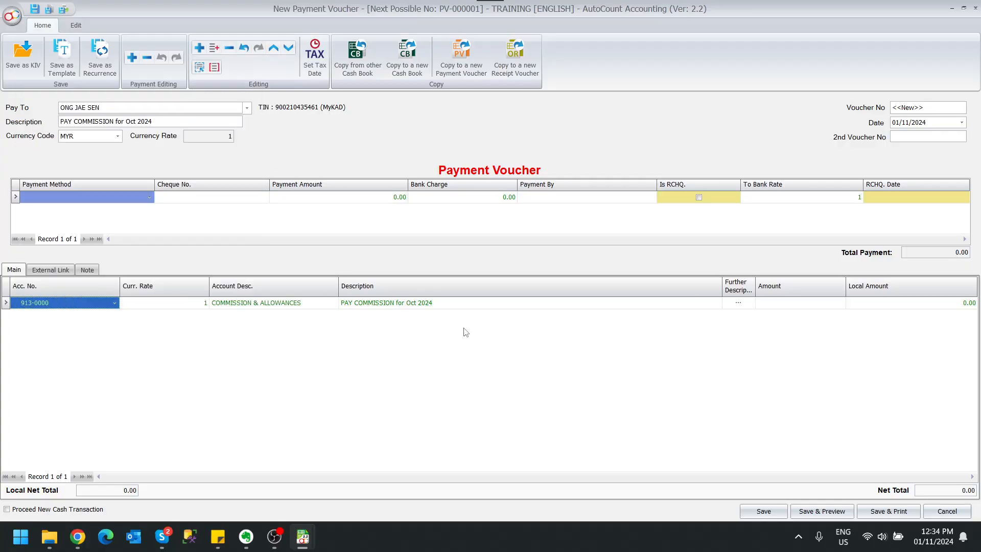
left_click(765, 303)
type("1000")
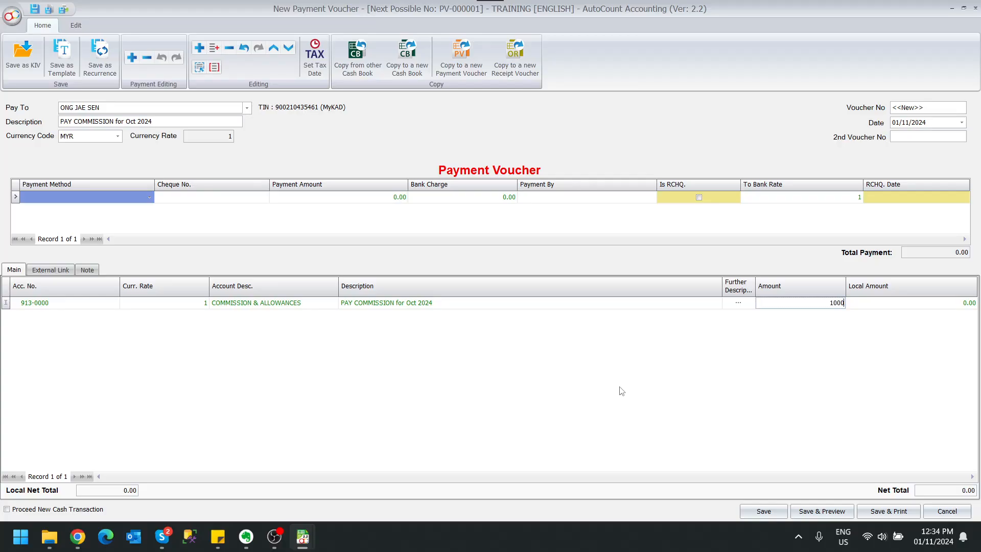
key("Return")
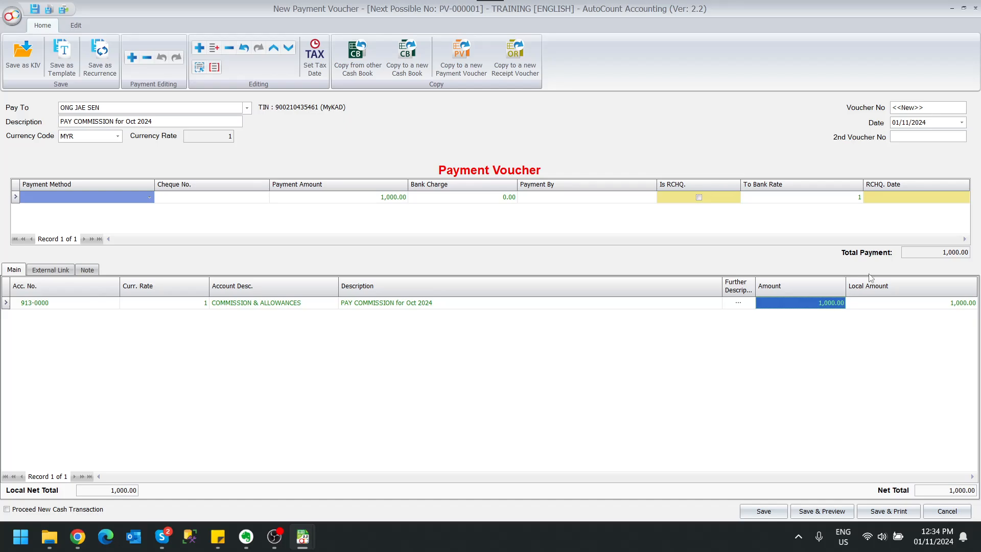
Set the payment method to BANK and save the payment voucher without entering a cheque number.
left_click(149, 197)
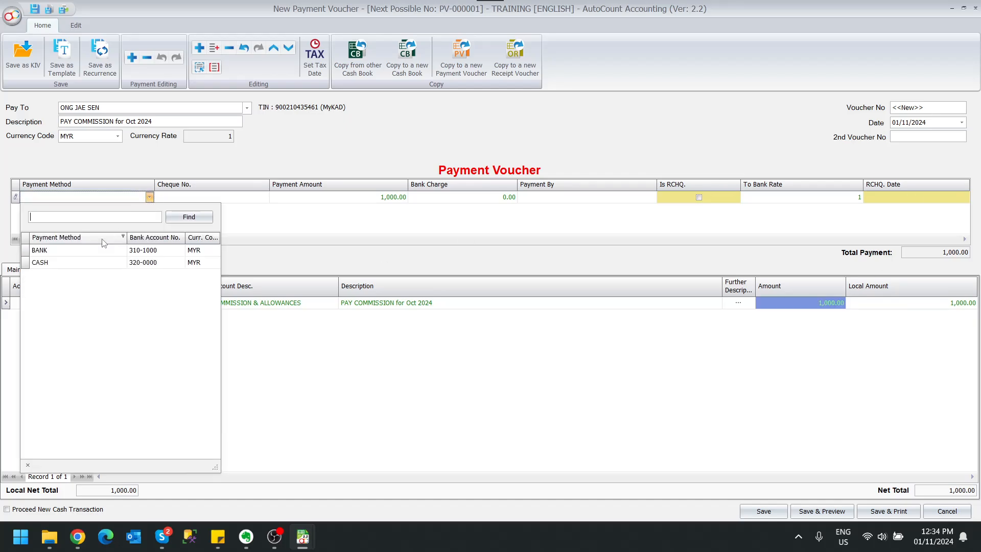
left_click(90, 248)
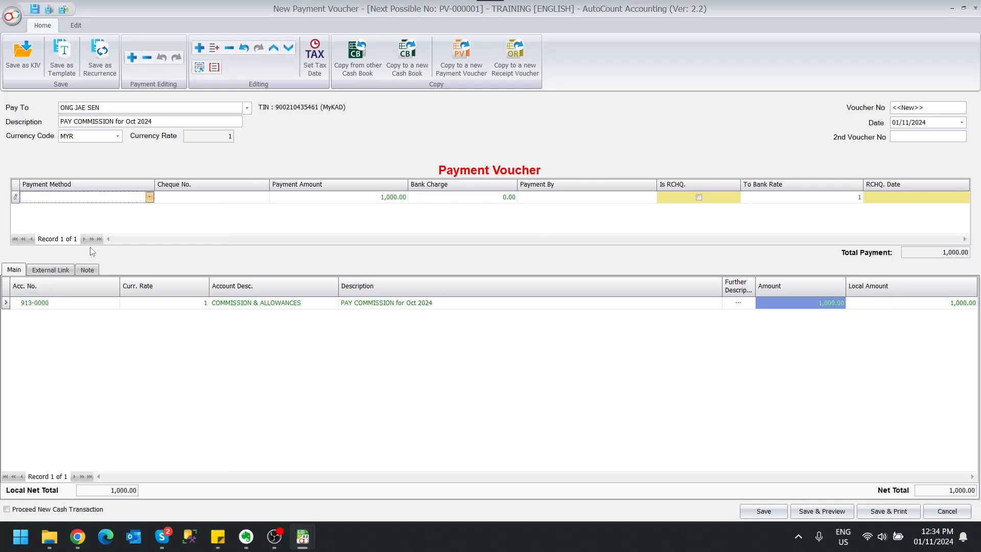
left_click(754, 512)
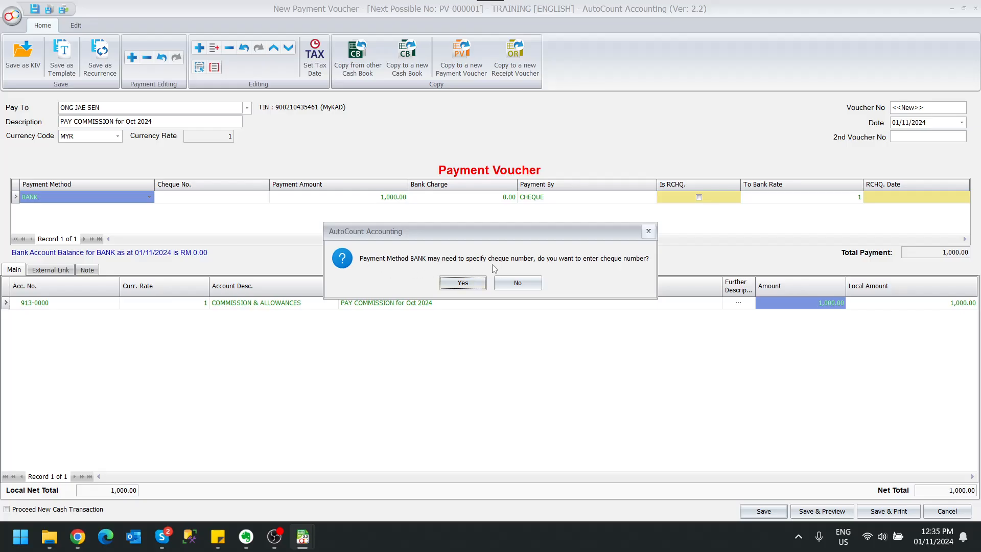
left_click(532, 282)
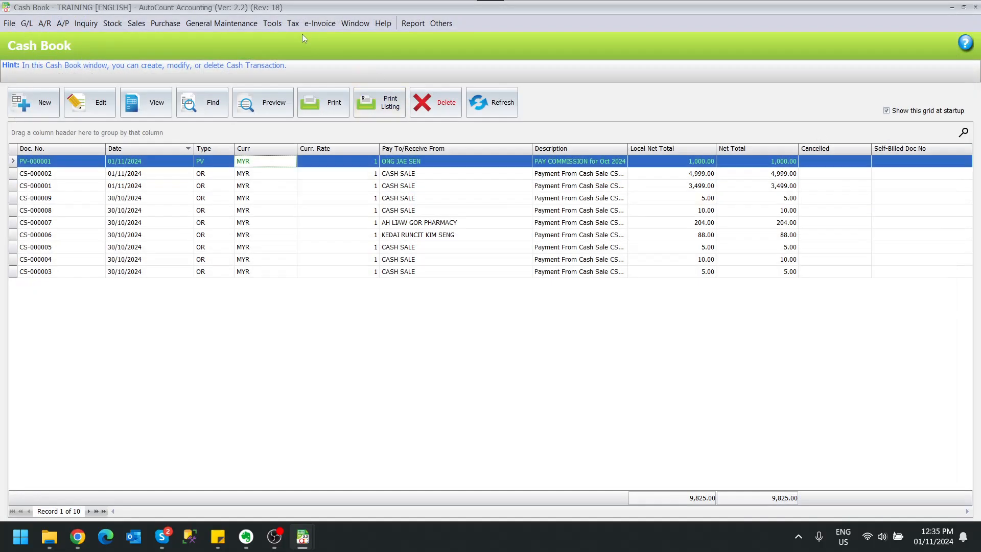
Start a new document in the e-Invoice Self-Billed listing.
left_click(319, 24)
left_click(323, 41)
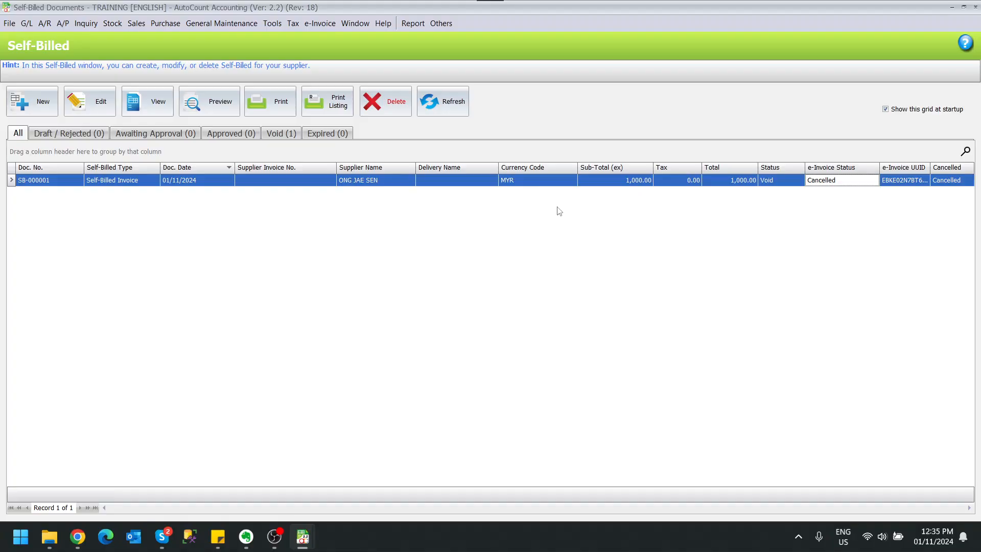
left_click(41, 105)
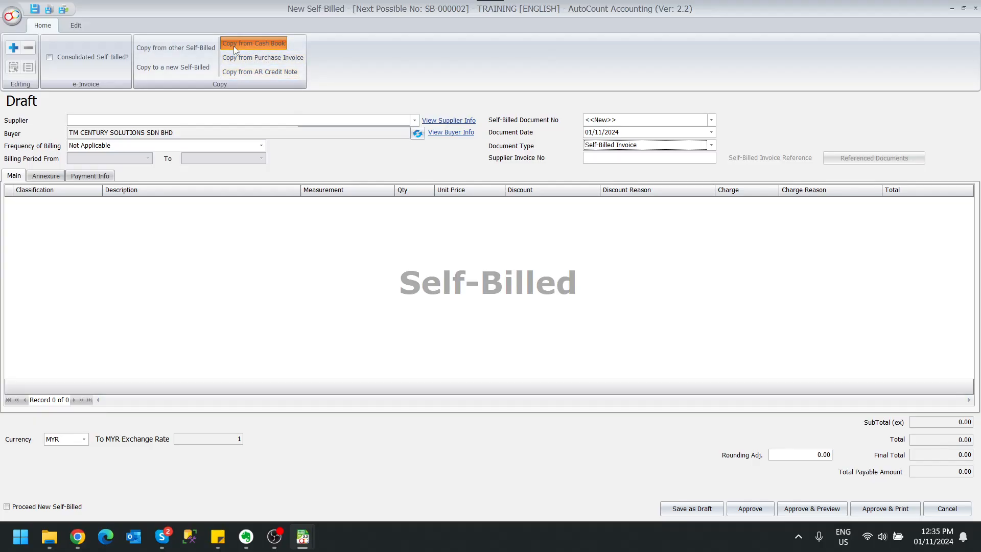
Copy payment voucher PV-000001 from the Cash Book into the self-billed draft.
left_click(271, 45)
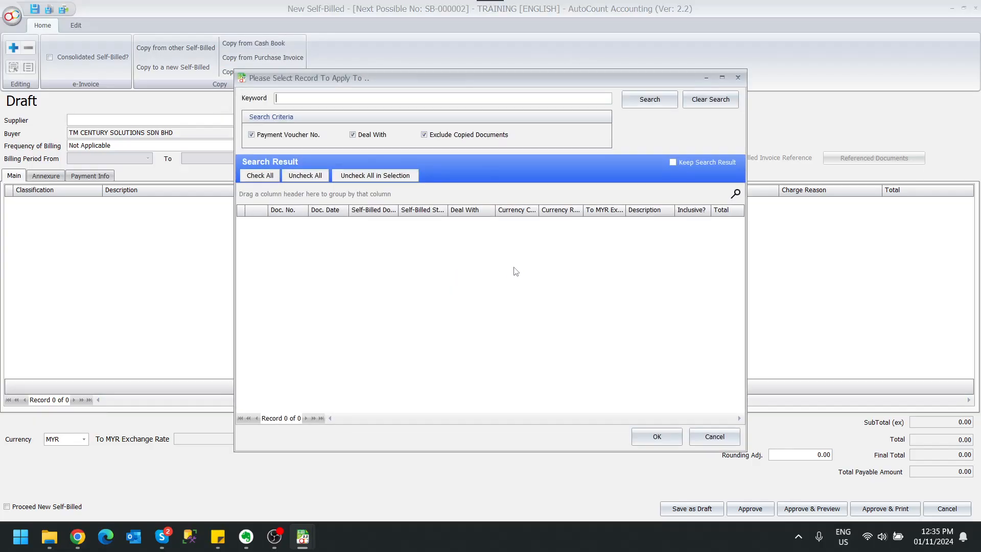
left_click(647, 105)
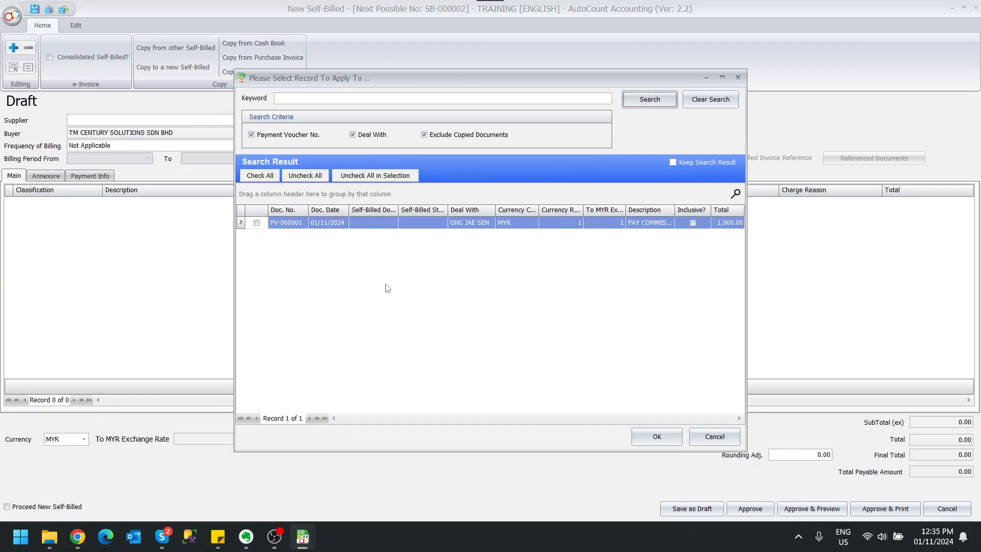
left_click(397, 280)
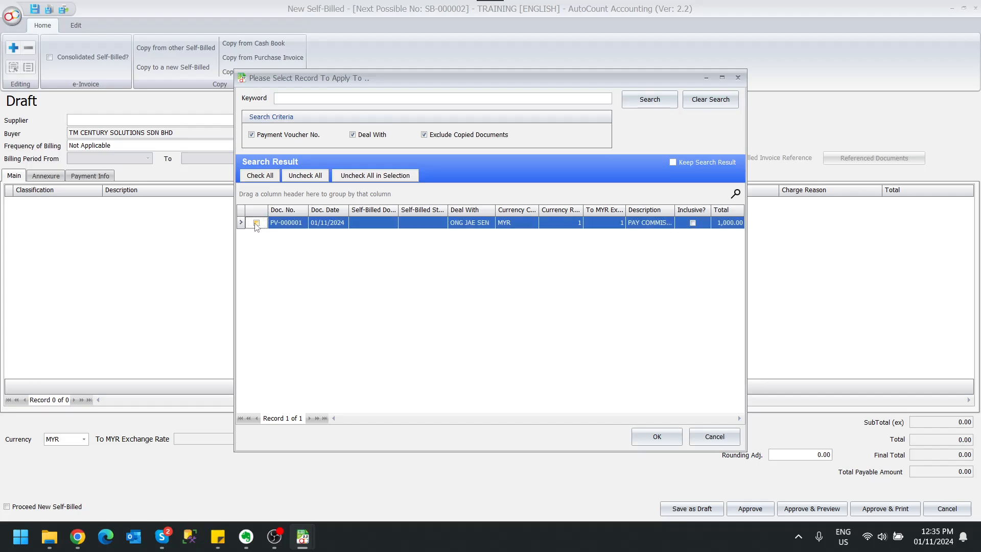
left_click(257, 223)
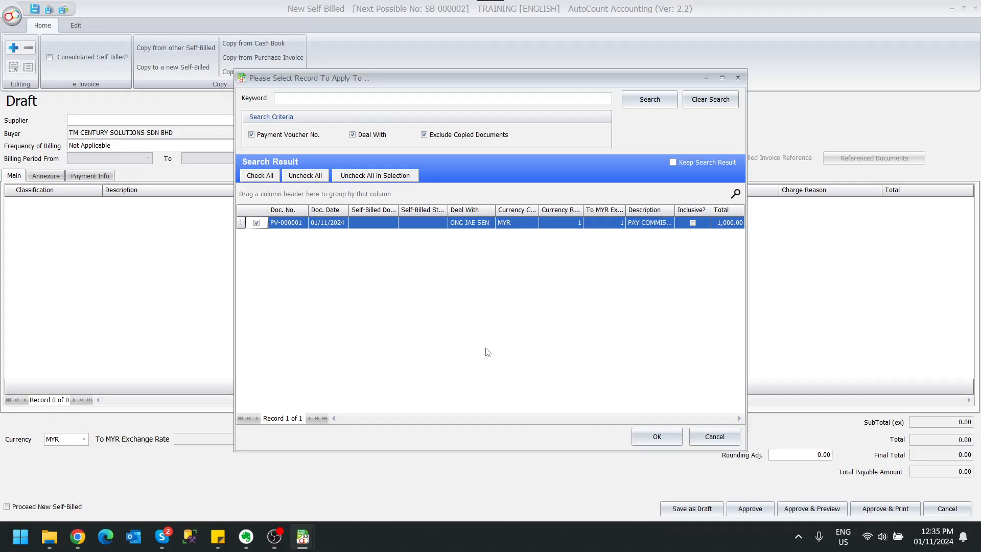
left_click(649, 438)
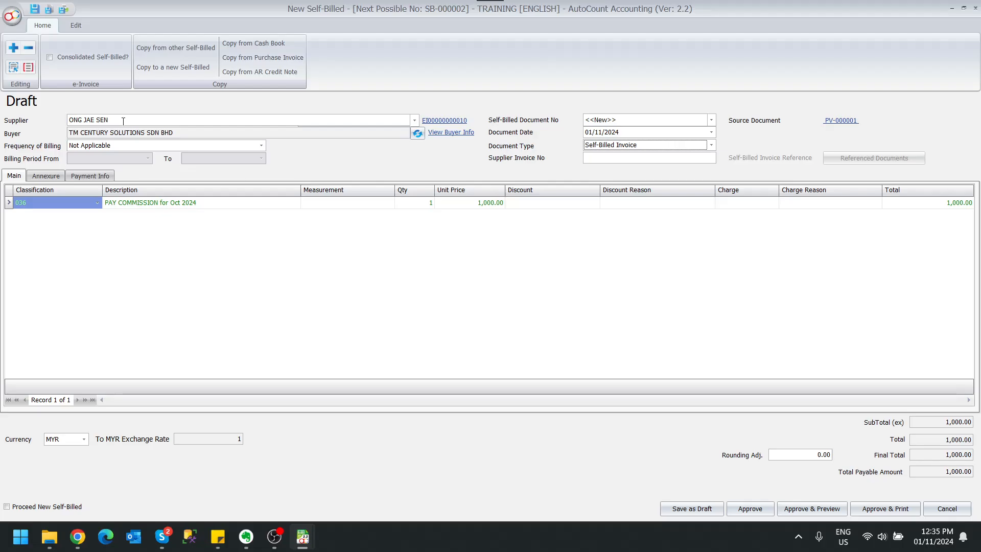
Review the supplier's tax entity information and set the frequency of billing to Others.
left_click(434, 122)
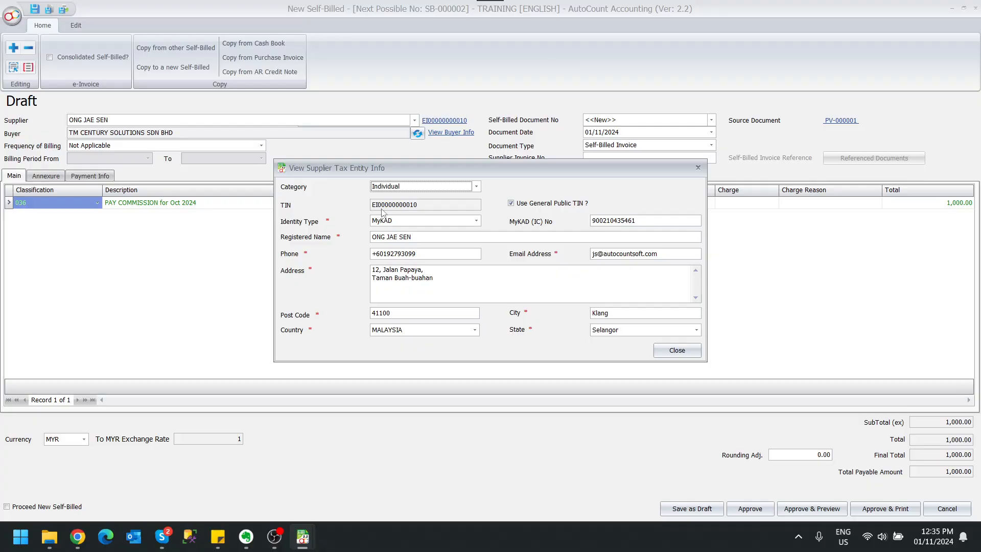
key("Escape")
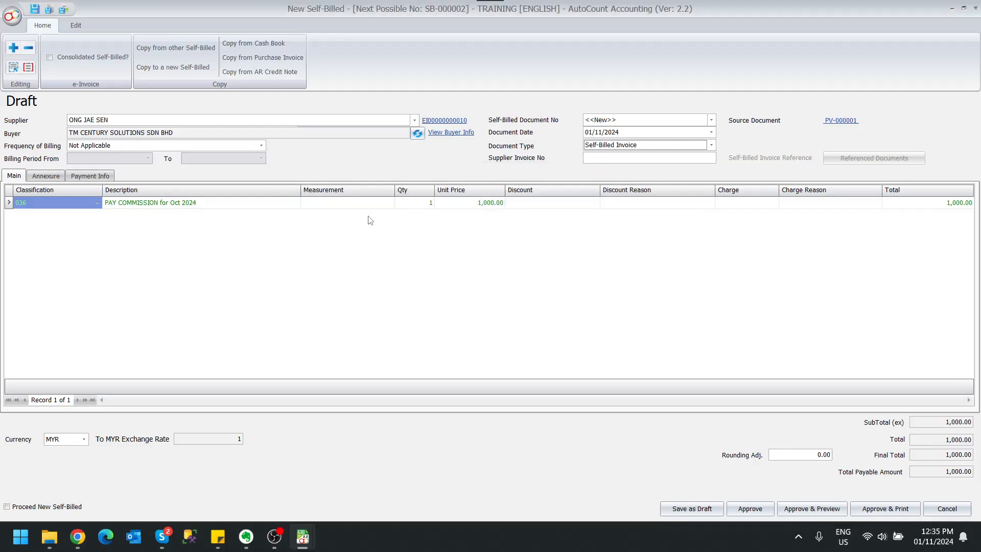
left_click(131, 150)
left_click(132, 198)
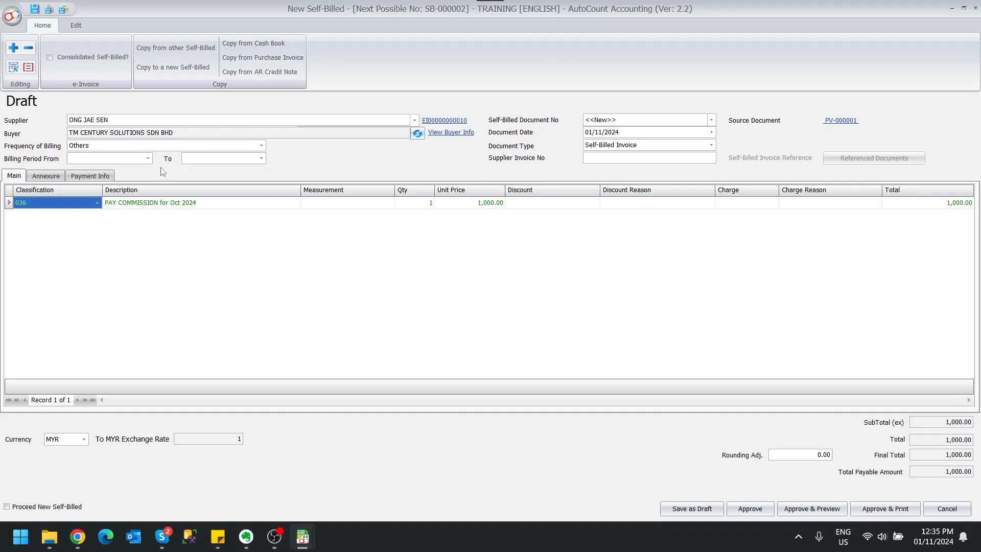
left_click(184, 151)
left_click(185, 151)
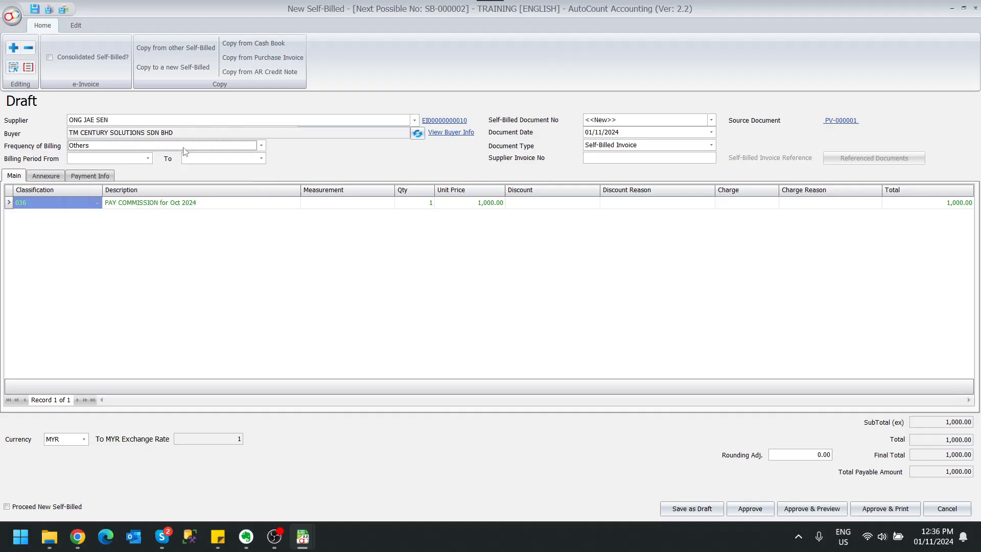
left_click(184, 151)
left_click(184, 151)
Review the available self-billed document types and the draft's source document details.
left_click(595, 148)
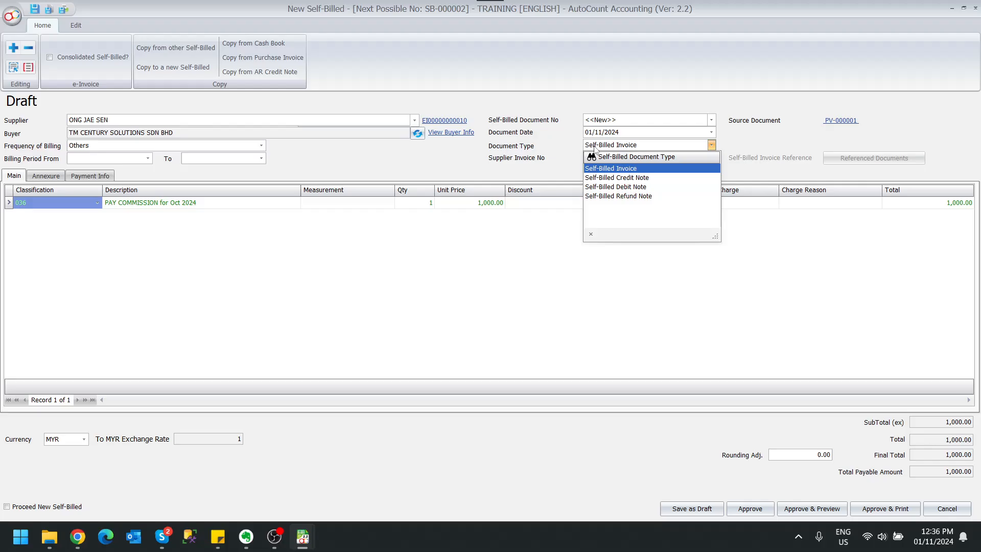
left_click(596, 149)
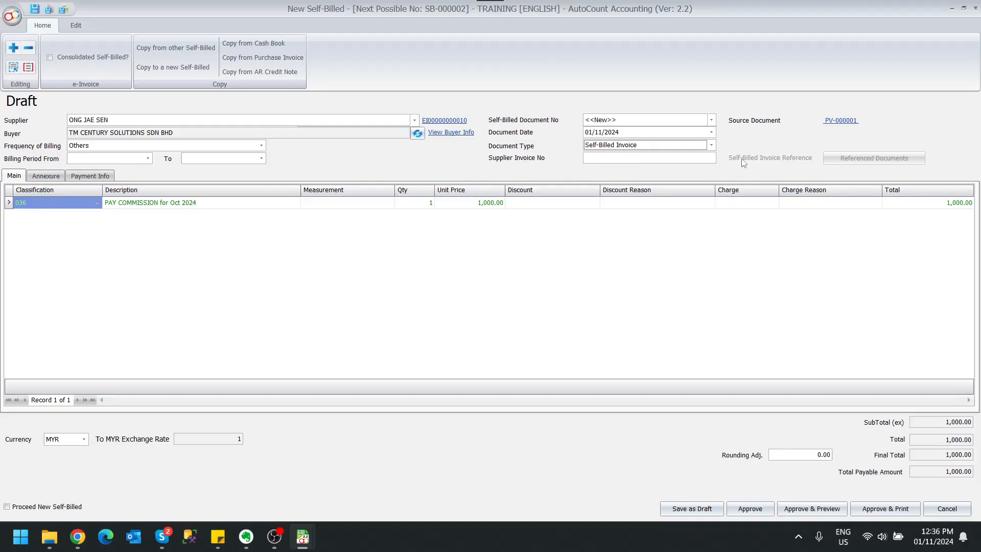
left_click(843, 122)
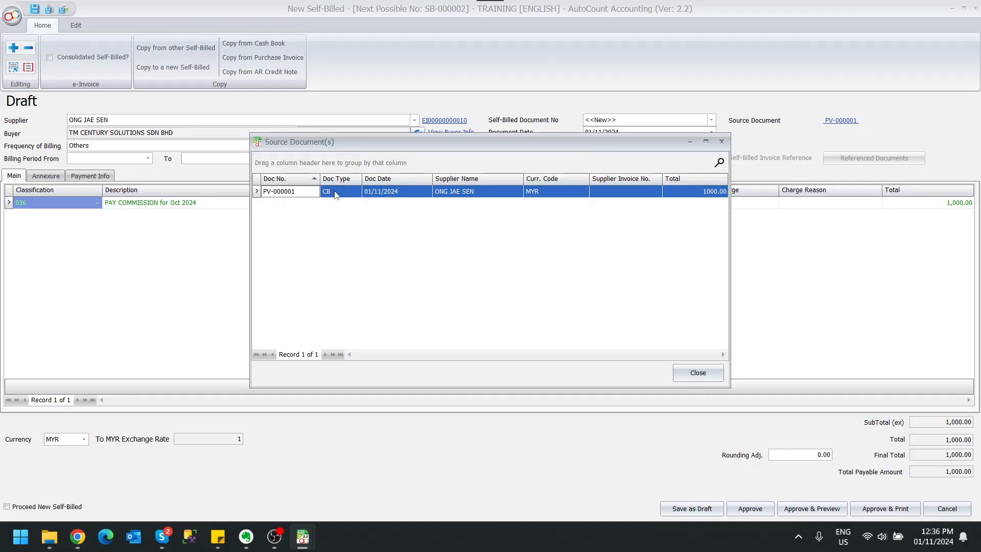
left_click(722, 142)
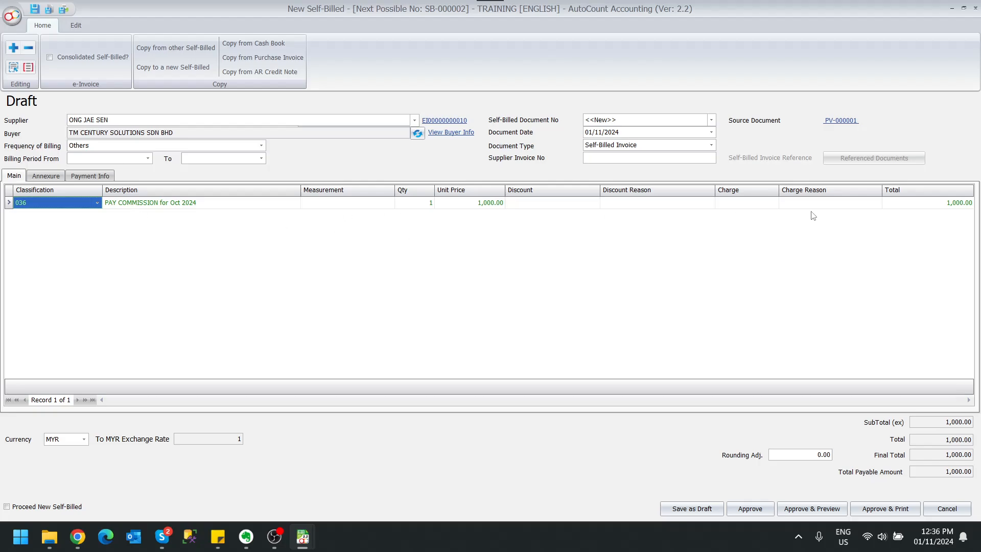
Set the commission line's classification to 037 (monetary payment to agents, dealers or distributors) and approve the self-billed invoice.
left_click(97, 203)
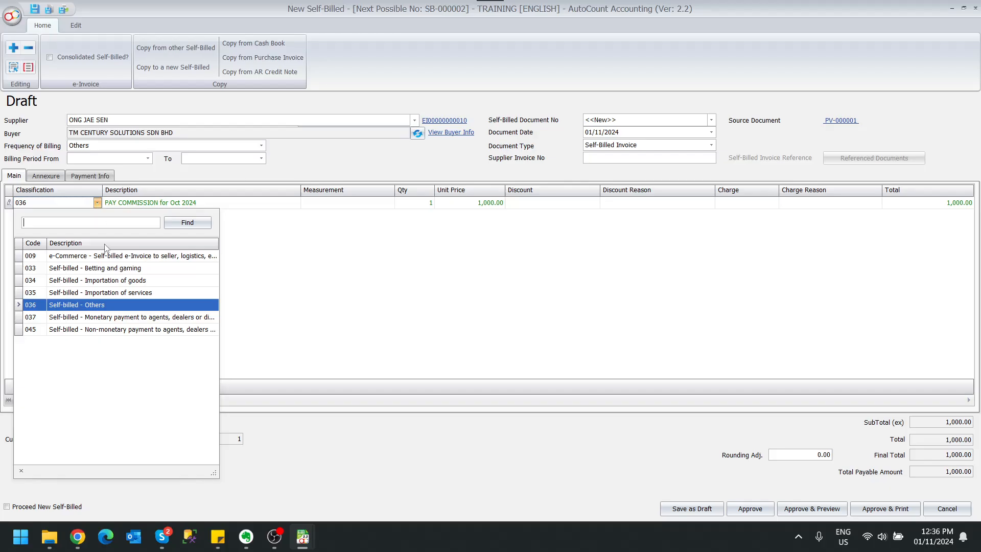
left_click(118, 321)
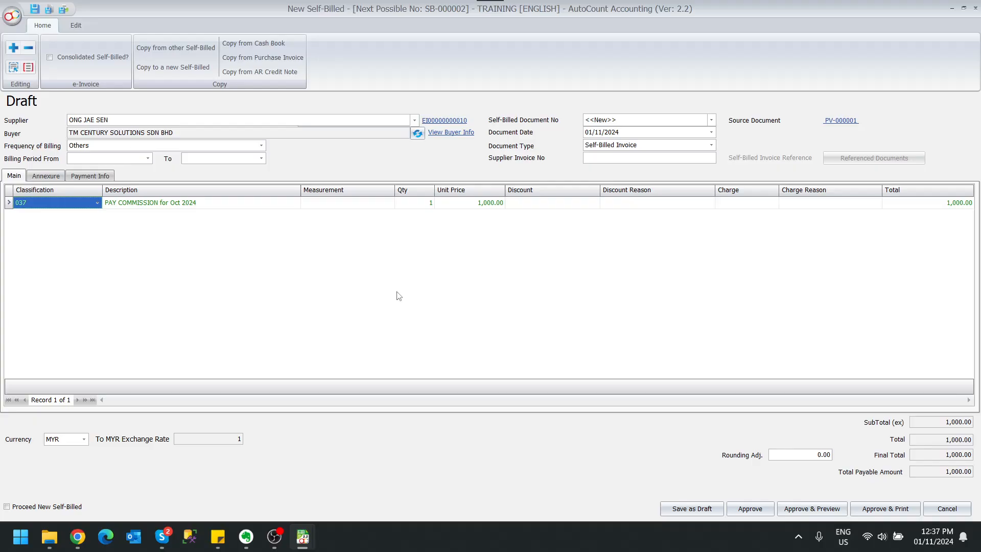
left_click(750, 509)
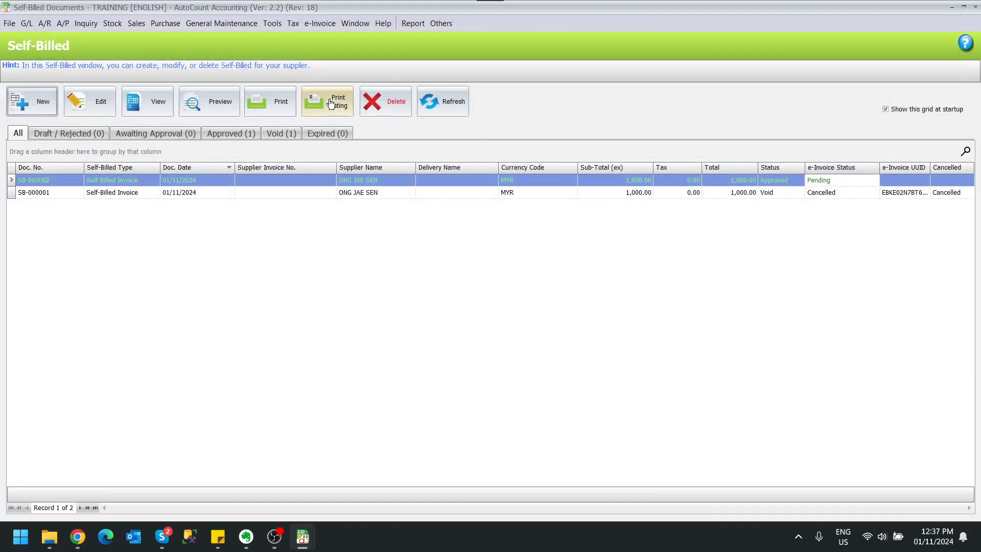
Refresh the self-billed listing's e-Invoice status and check for SB-000002 in the document list of the MyInvois Portal in Chrome.
left_click(455, 97)
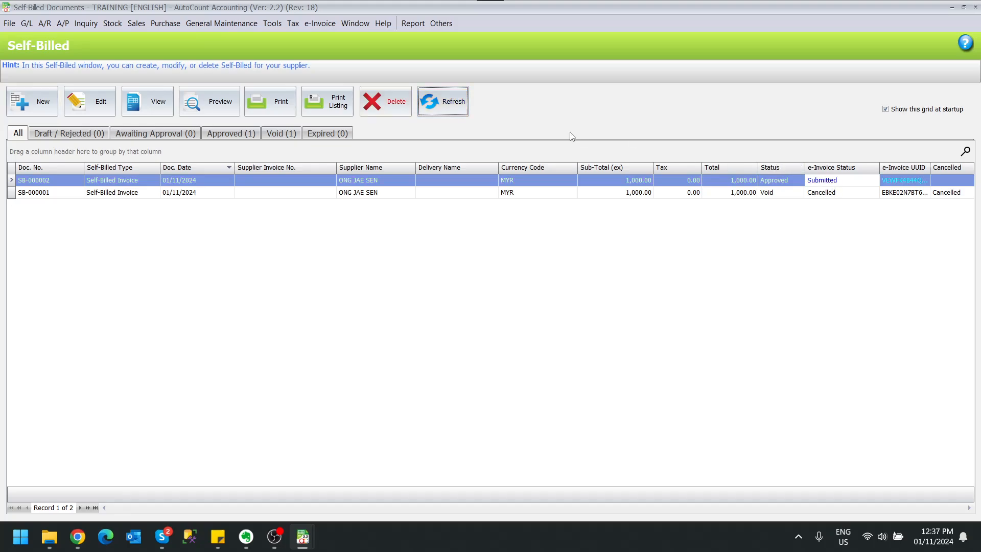
left_click(439, 109)
left_click(78, 536)
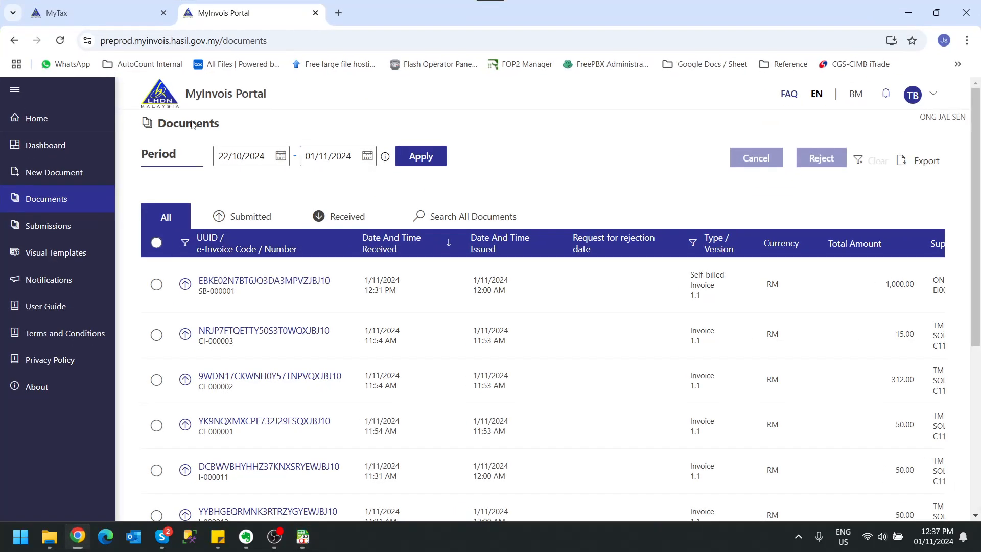
left_click(60, 40)
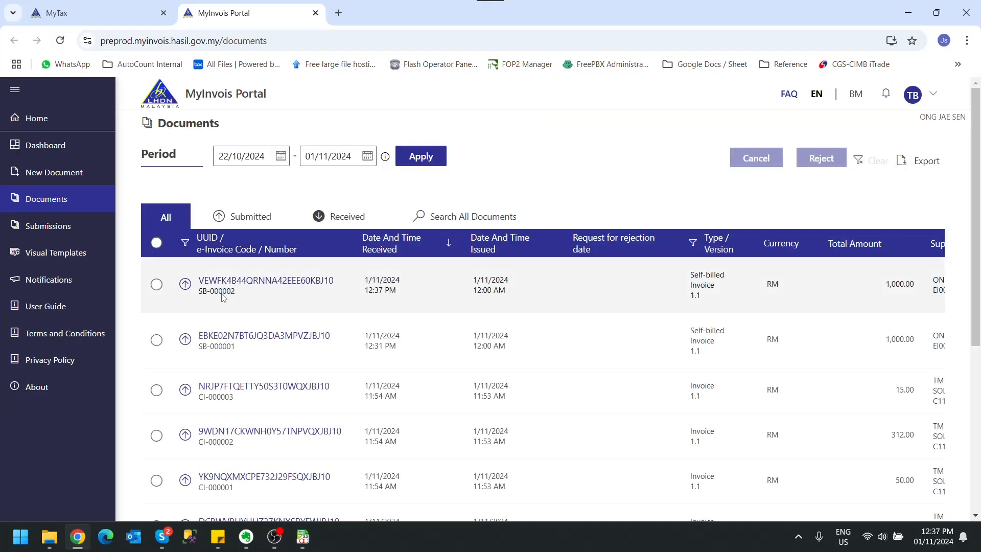
left_click(77, 537)
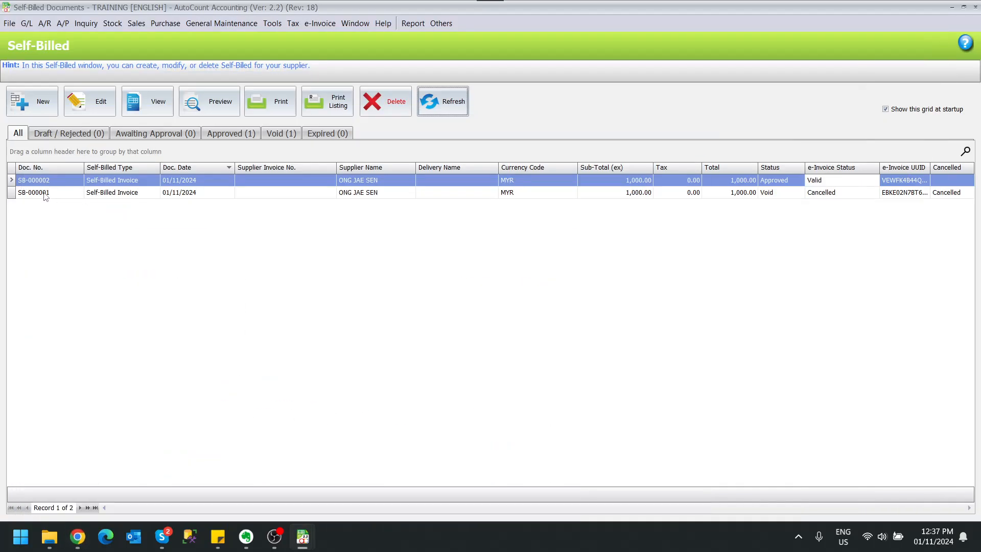
Open self-billed invoice SB-000002 in the MyInvois Portal in Chrome and review its supplier and buyer details.
left_click(57, 183)
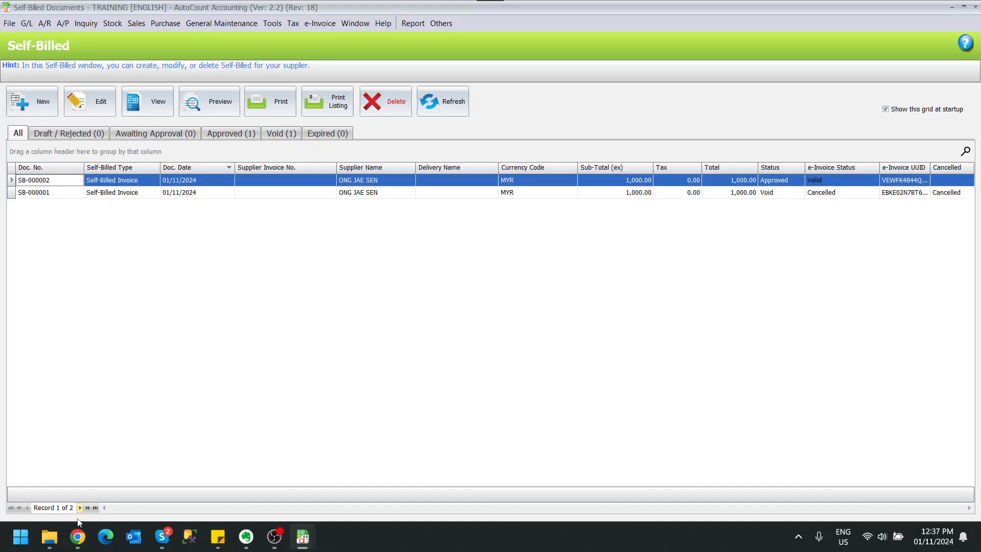
left_click(78, 538)
left_click(269, 280)
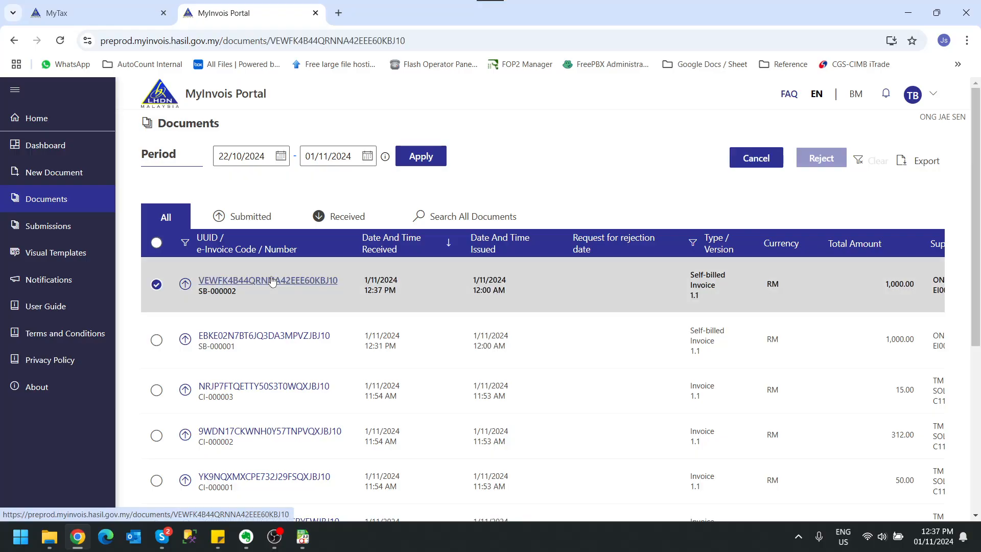
scroll(367, 287, "down", 2)
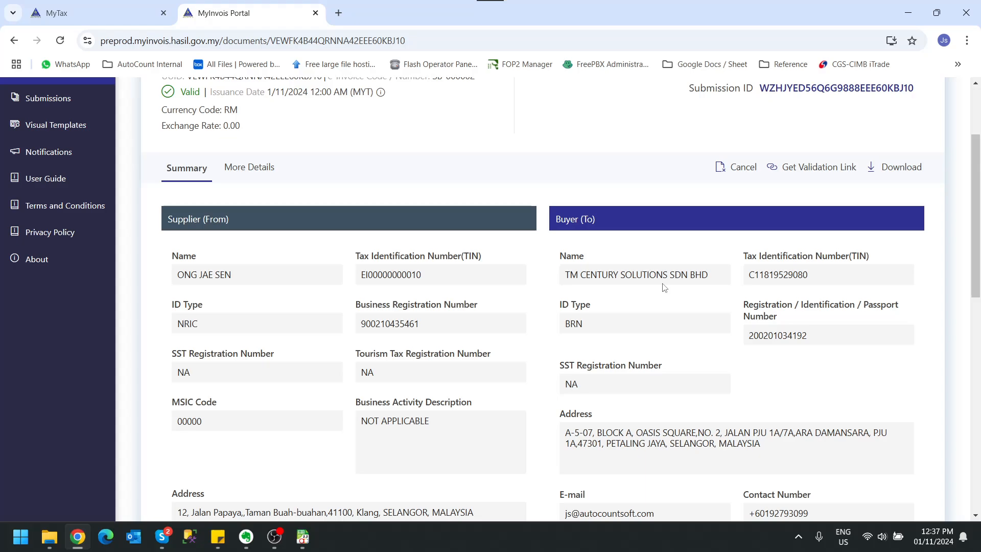
left_click(908, 13)
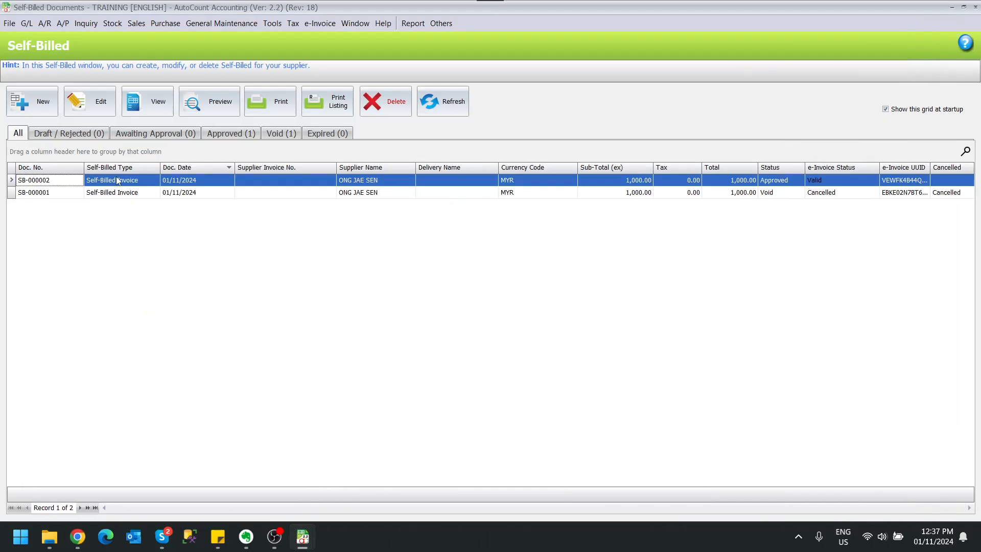
Preview SB-000002 from the AutoCount self-billed listing using the Self-Billed report format.
left_click(192, 105)
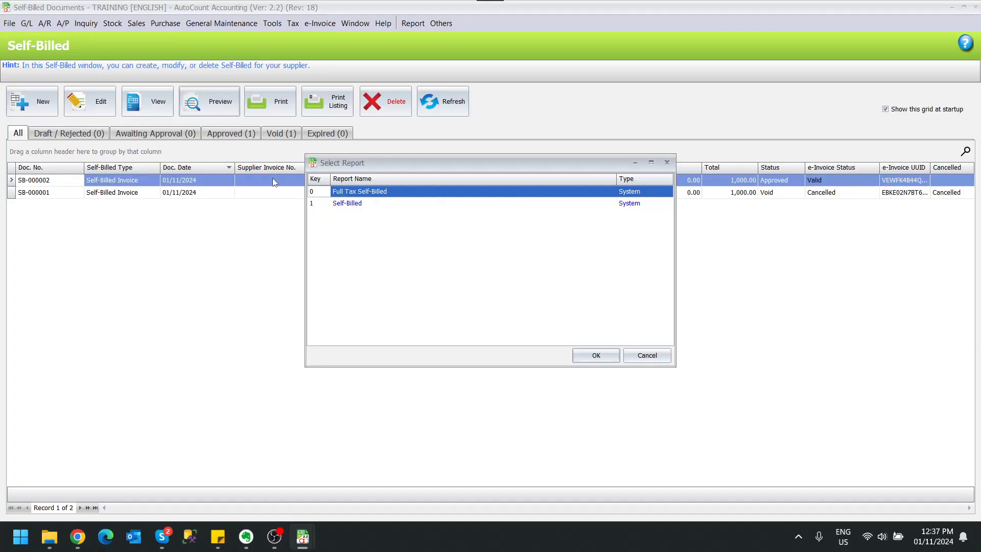
left_click(367, 204)
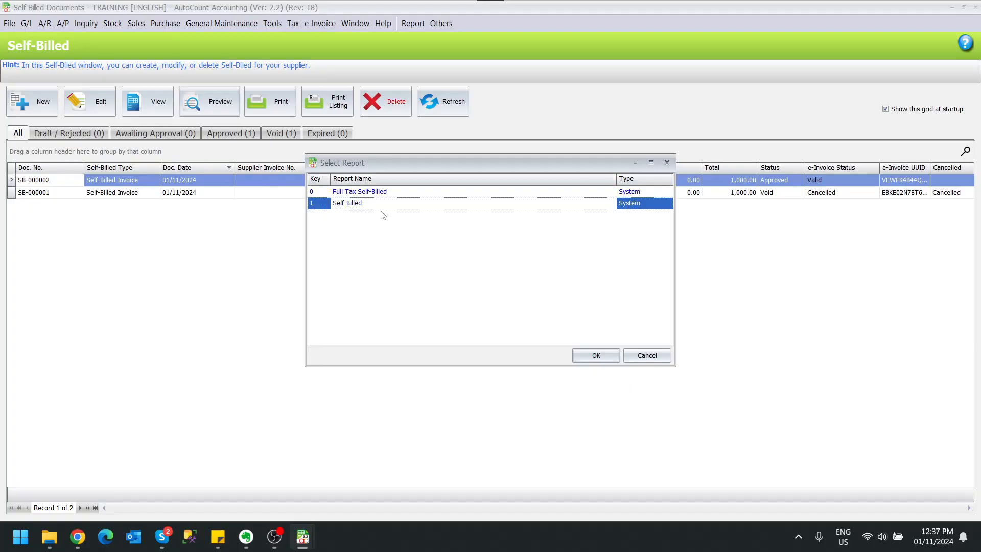
left_click(593, 355)
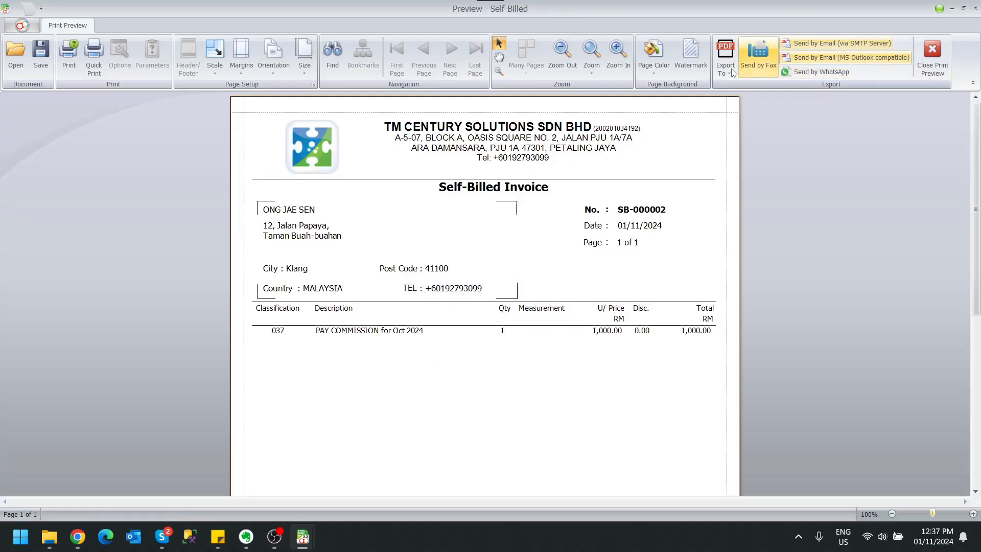
Review the preview's export options, invoice details and LHDN validation QR code, and close the print preview.
left_click(724, 73)
left_click(906, 152)
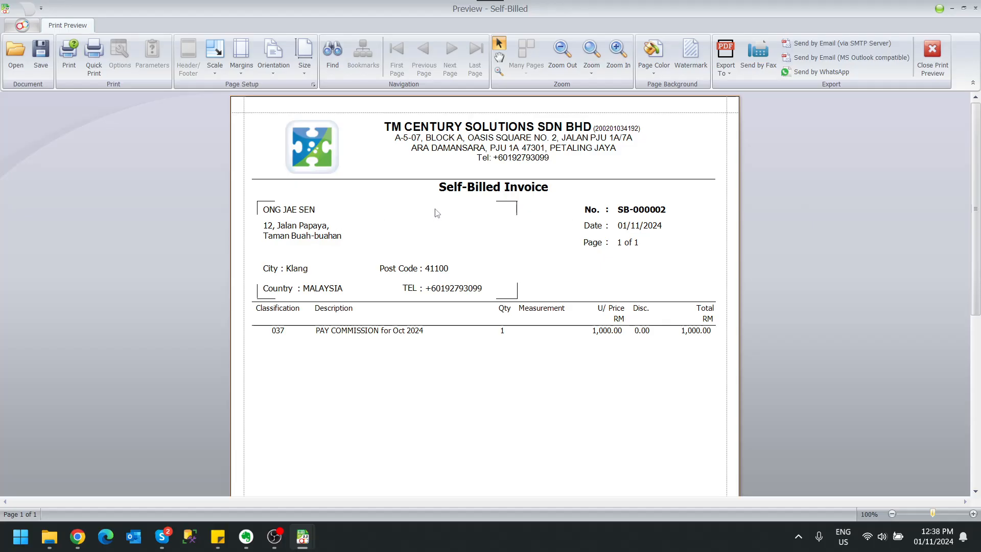
scroll(460, 214, "down", 3)
scroll(699, 213, "down", 2)
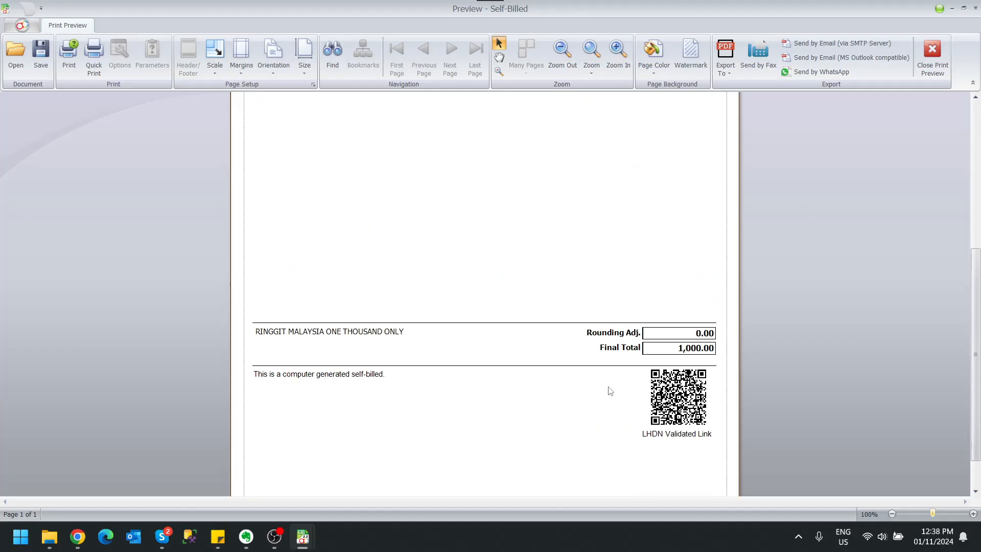
scroll(792, 370, "down", 1)
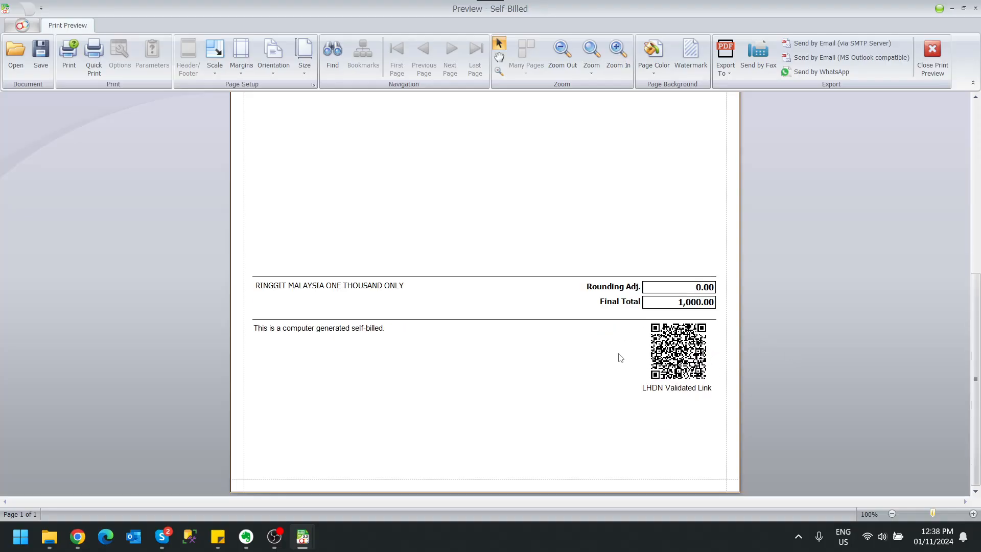
scroll(875, 138, "up", 1)
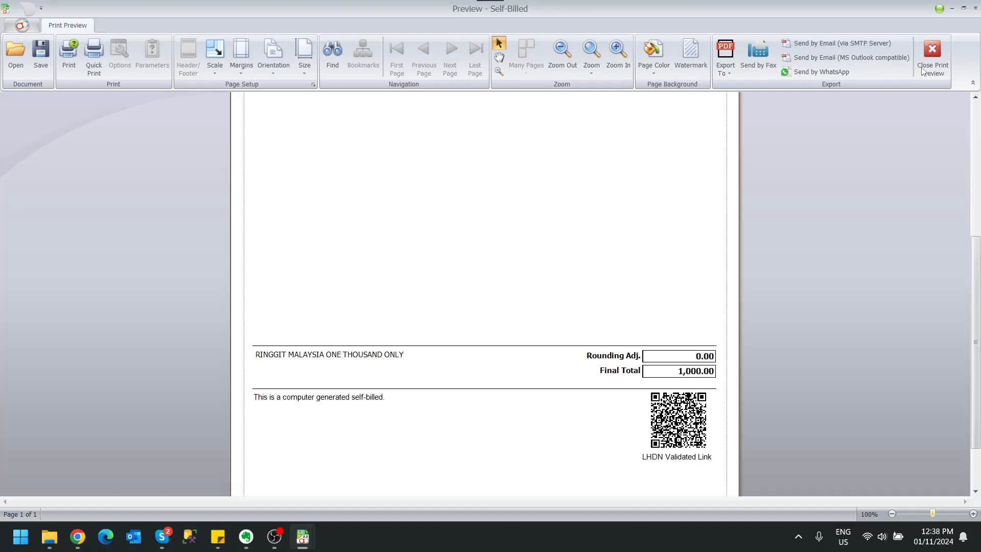
scroll(850, 142, "up", 3)
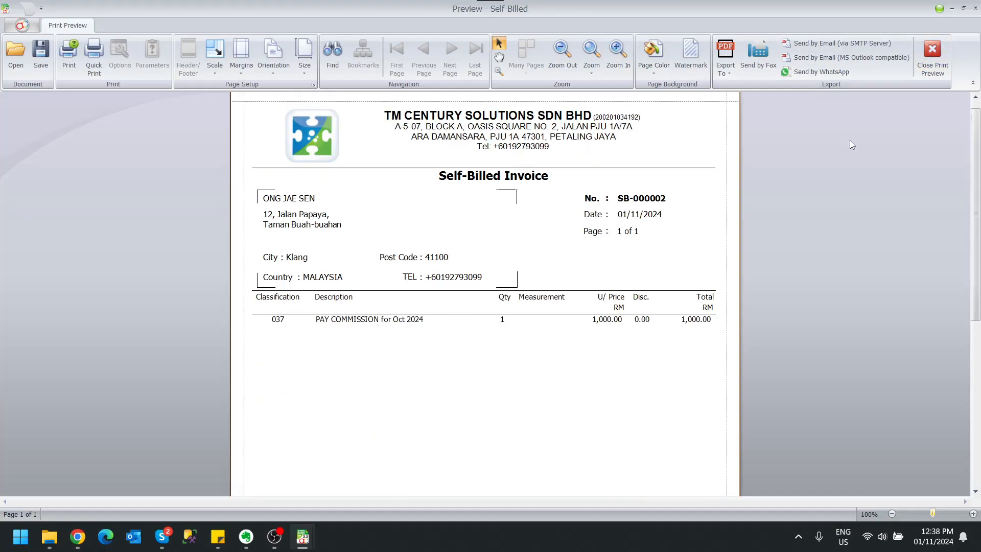
left_click(932, 56)
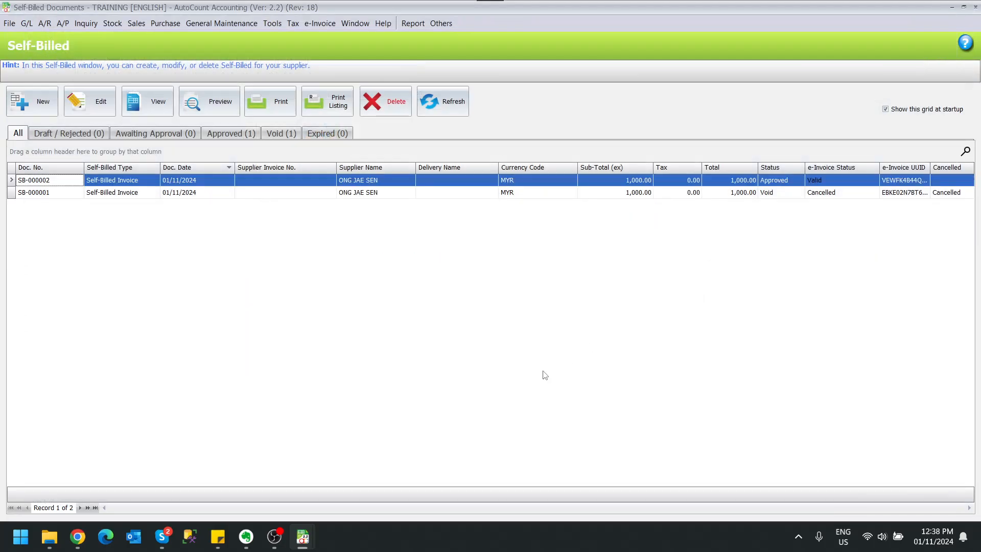